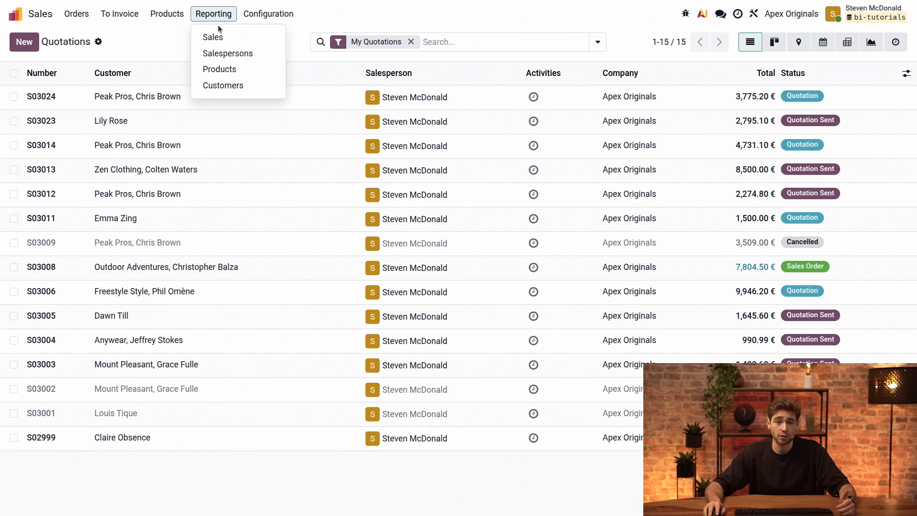
- Open the Salespersons sales report and remove its Order Date: Last 365 Days filter
left_click(227, 54)
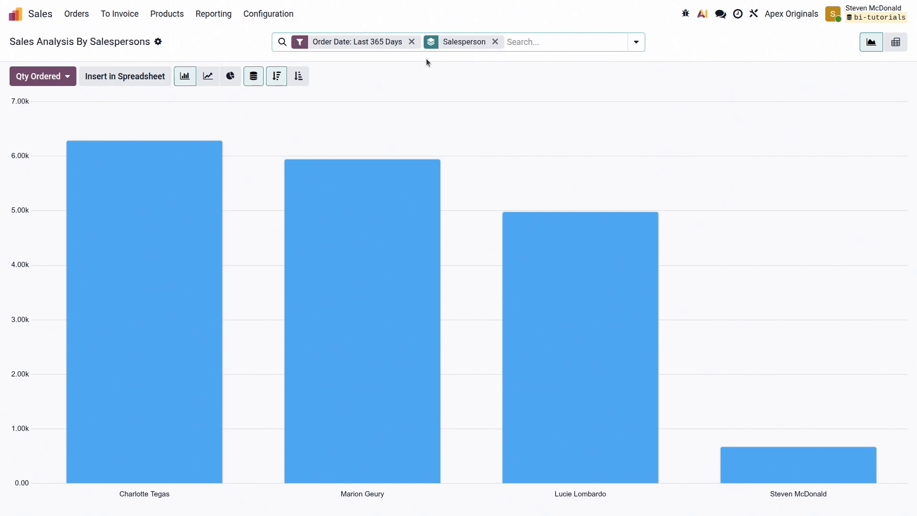
left_click(411, 41)
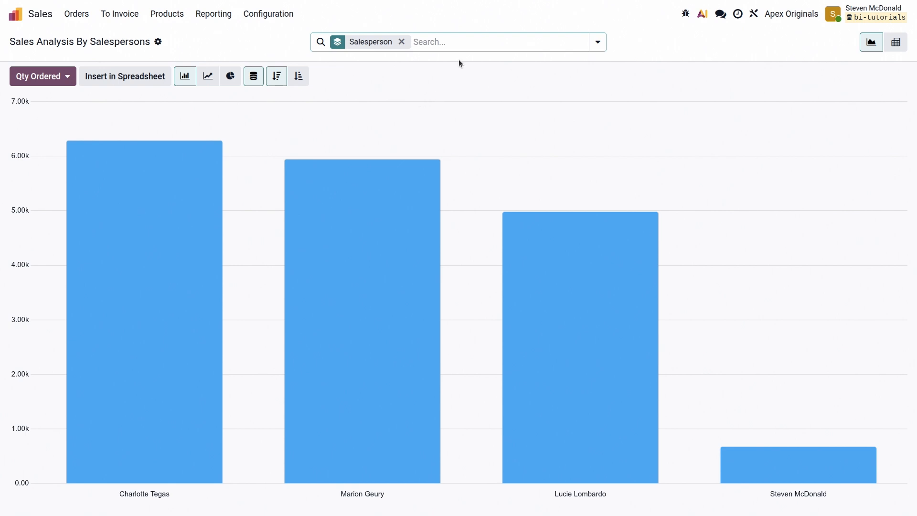
- Group the sales graph additionally by order date per quarter, alongside the Salesperson grouping
left_click(494, 45)
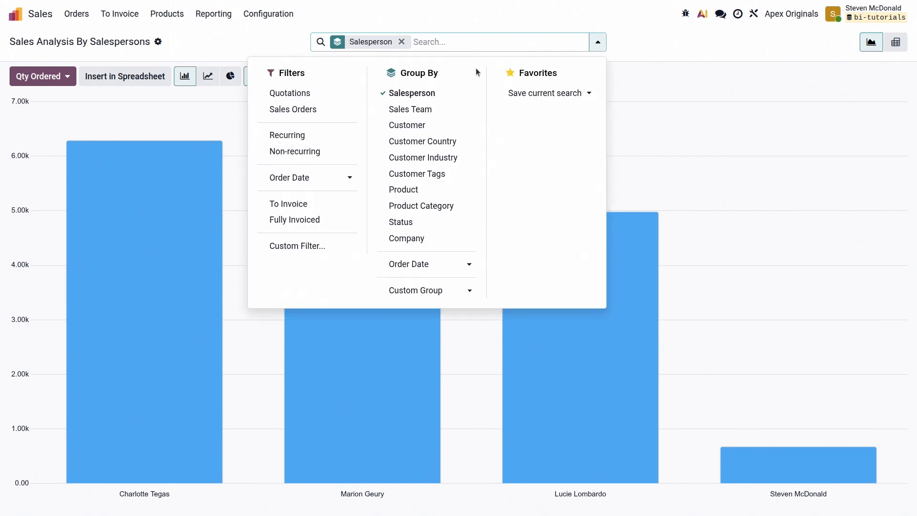
left_click(443, 269)
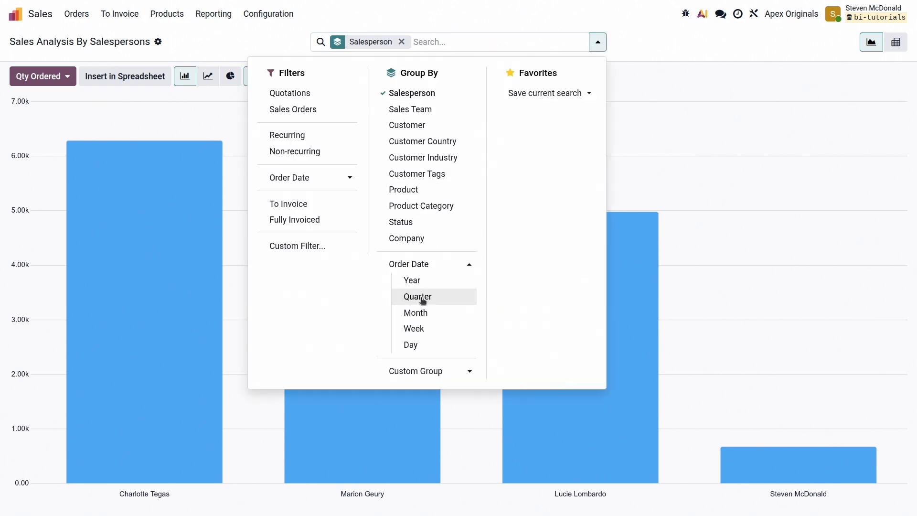
left_click(422, 300)
left_click(209, 134)
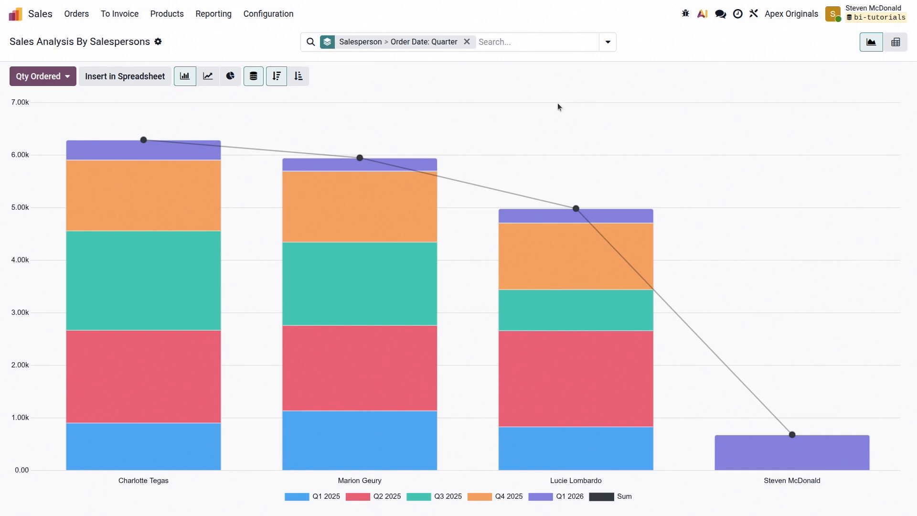
- Filter the salesperson graph to show only Sales Orders
left_click(557, 46)
left_click(303, 110)
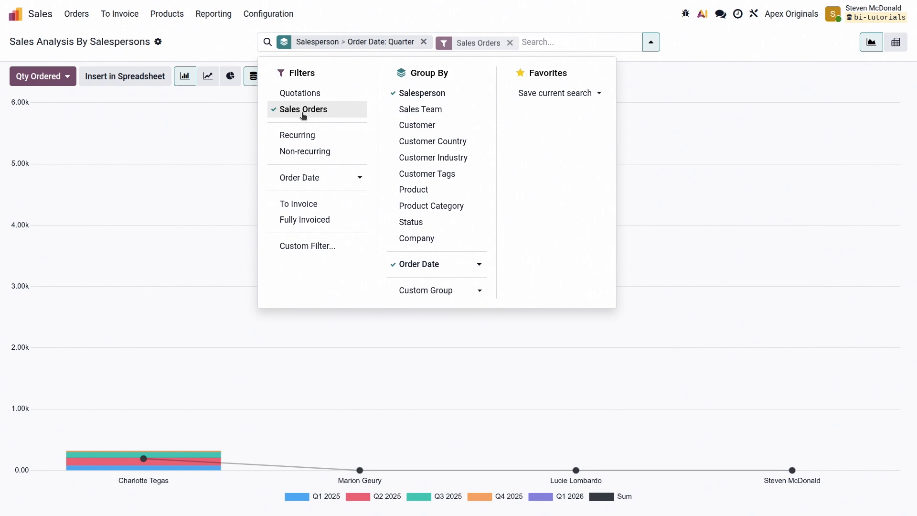
left_click(676, 149)
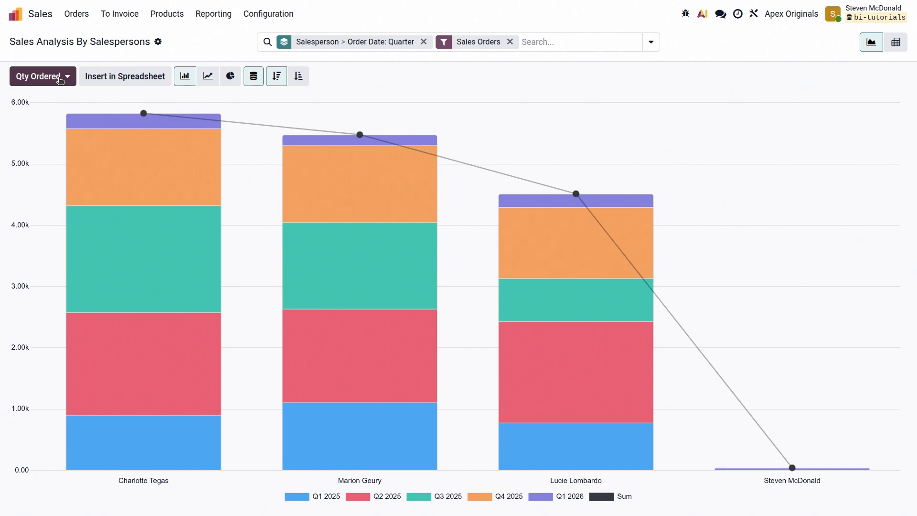
- Set the graph's measure to Total and inspect the quarterly amounts in the second salesperson's column
left_click(60, 78)
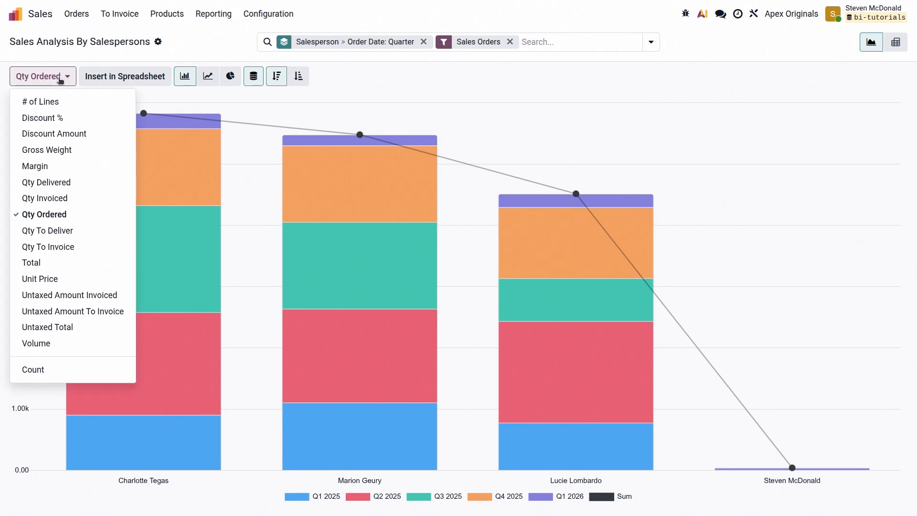
left_click(64, 263)
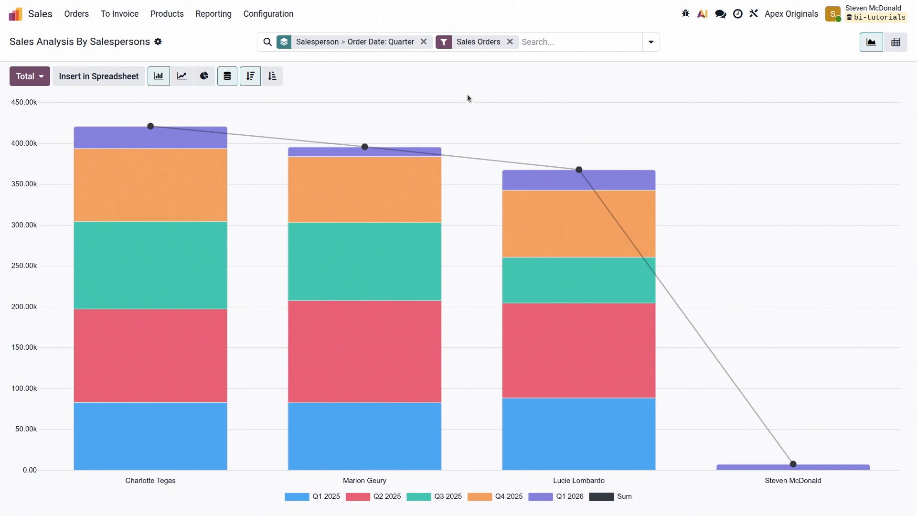
mouse_move(315, 260)
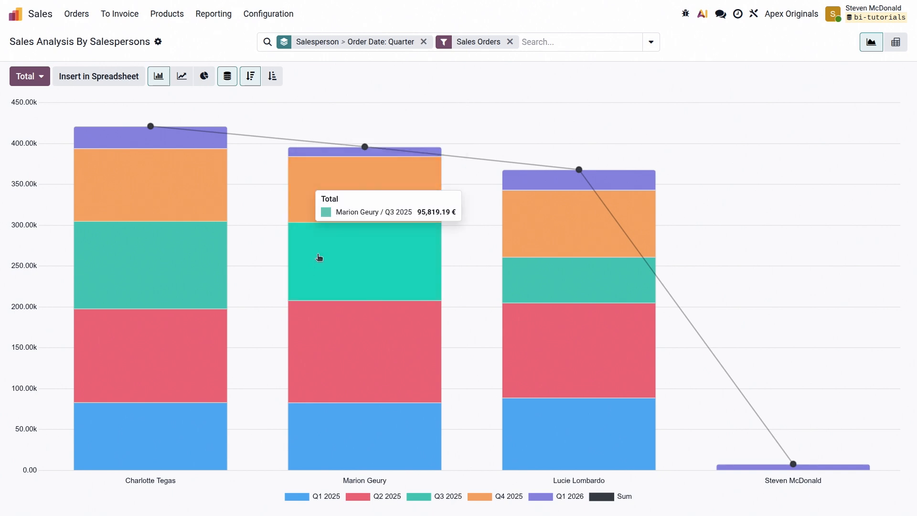
mouse_move(325, 321)
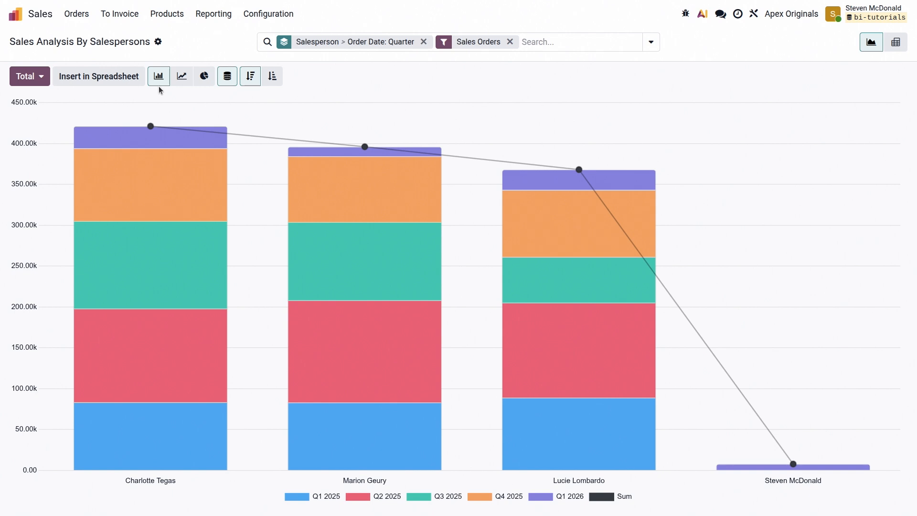
- Try the graph unstacked and in ascending order, and restore the stacked, descending view
left_click(228, 78)
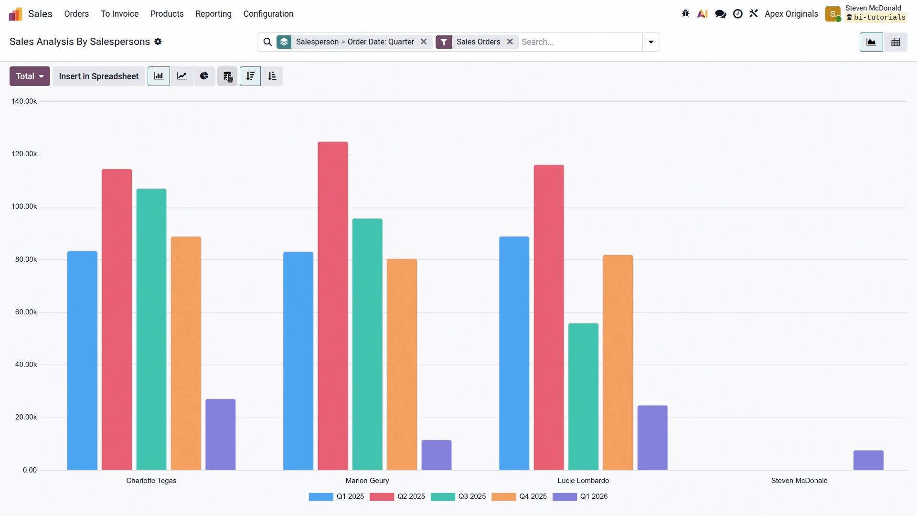
left_click(228, 77)
left_click(272, 77)
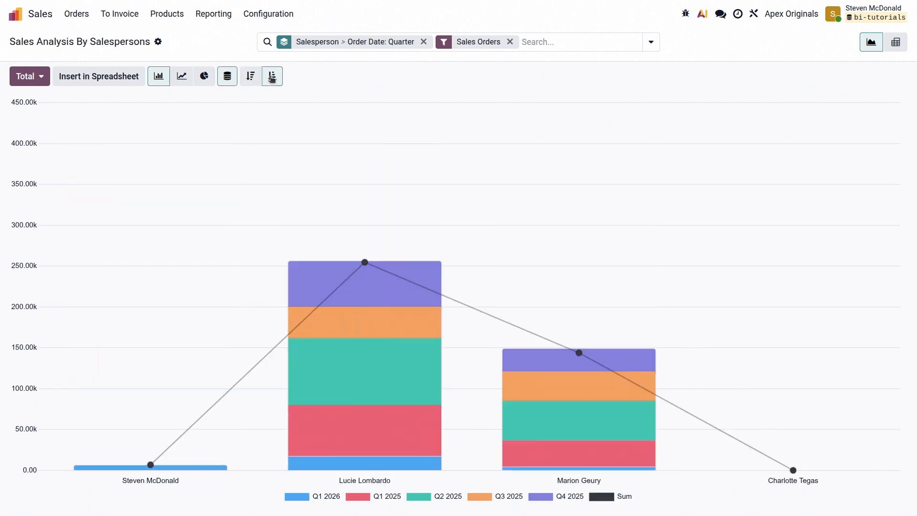
left_click(250, 76)
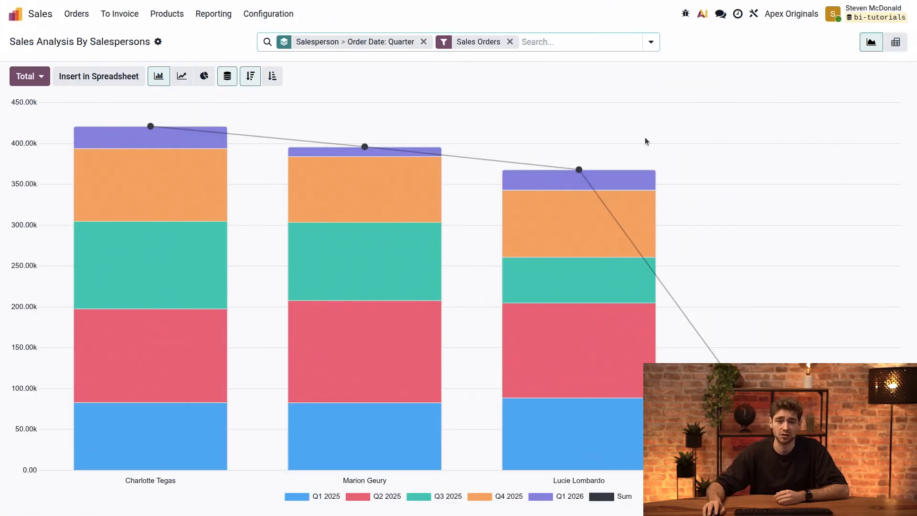
- Insert the graph into the Sales team performance spreadsheet with the graph name "Performance by Salesperson"
left_click(121, 79)
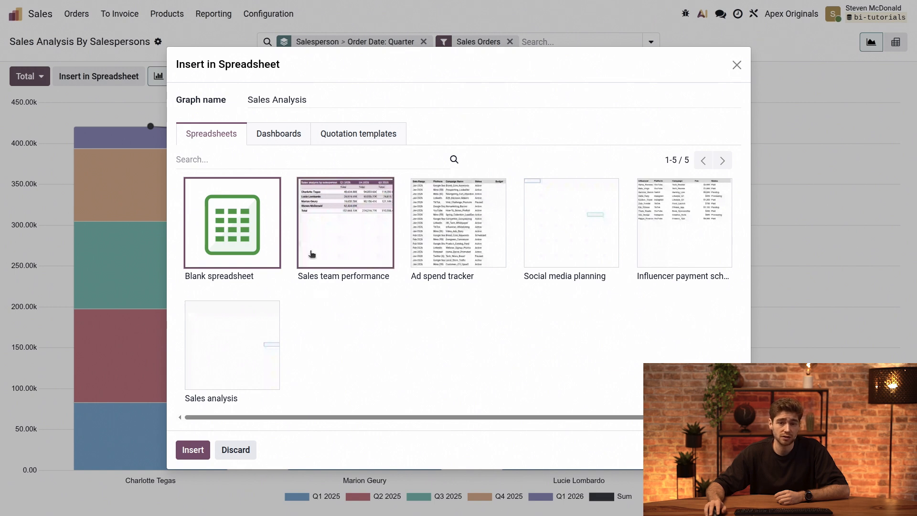
left_click_drag(312, 100, 215, 88)
type("Performance by Salesperson")
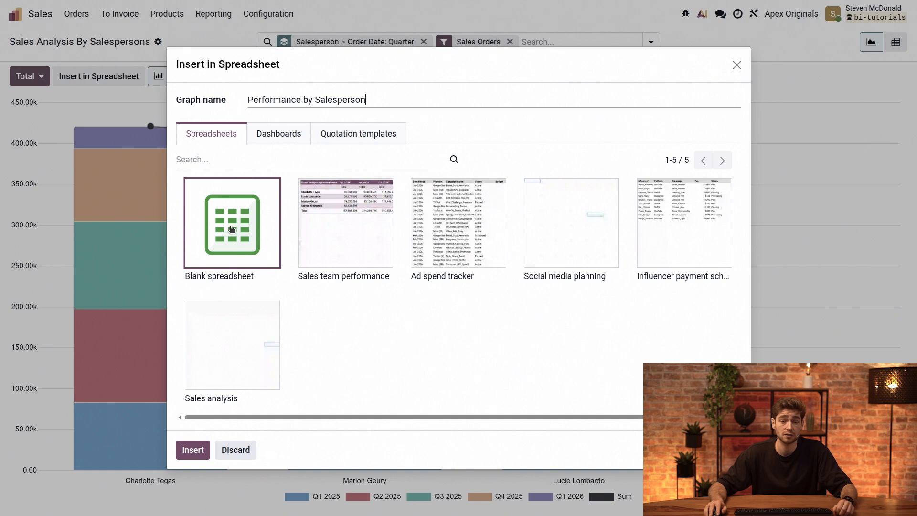
left_click(275, 134)
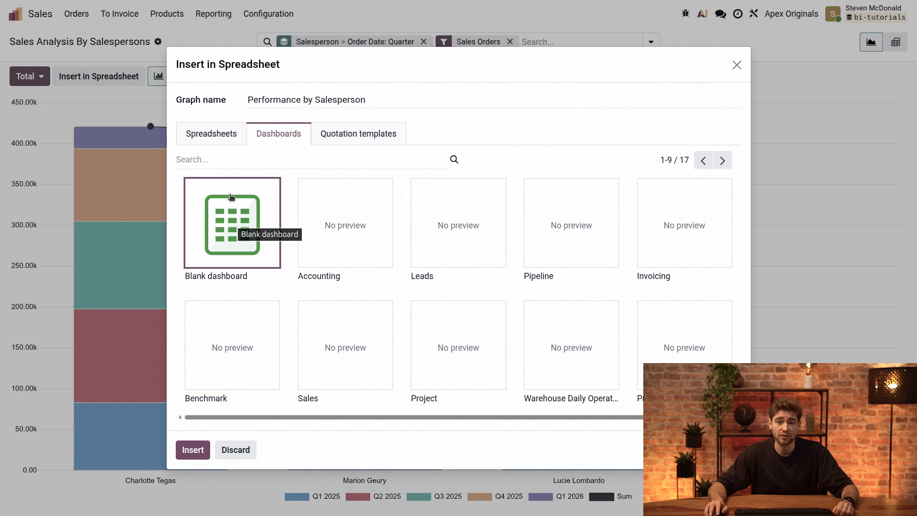
left_click(218, 133)
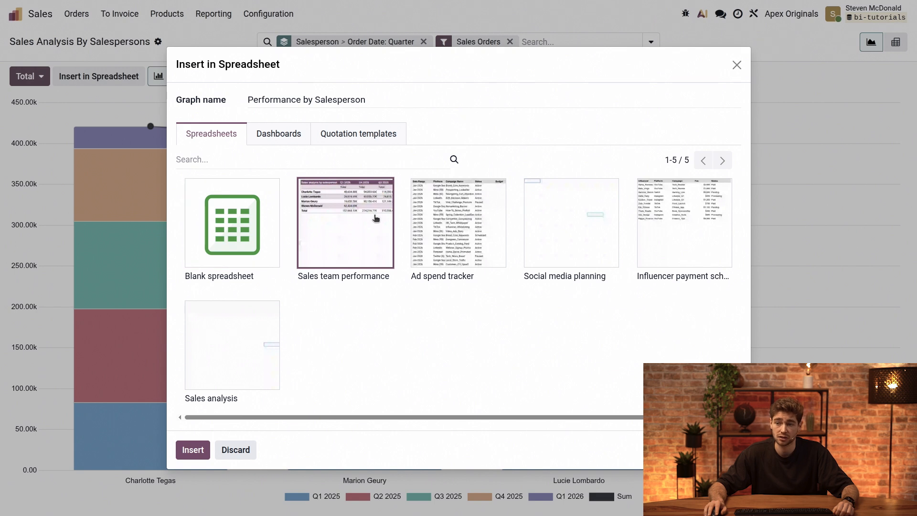
left_click(200, 451)
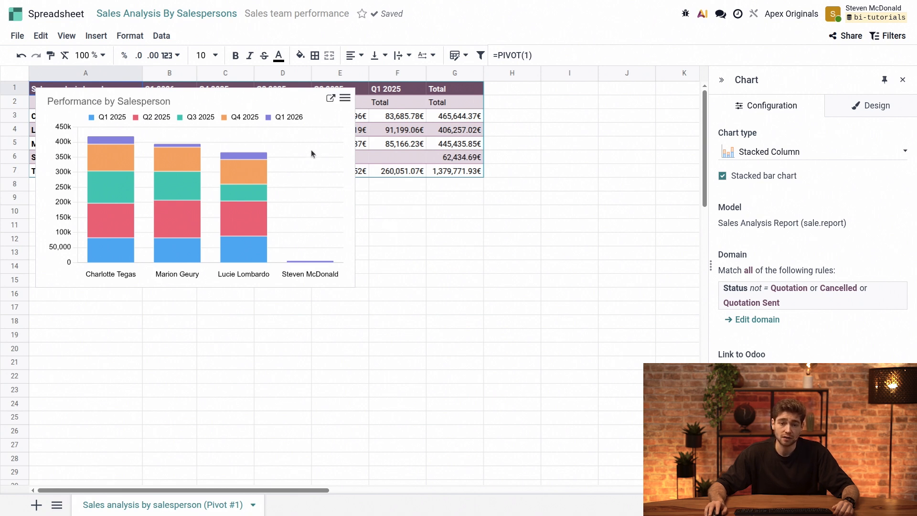
- Move the inserted chart directly below the pivot table and enlarge it to span columns A to G, rows 9 to 25
left_click_drag(285, 136, 246, 237)
left_click_drag(350, 389, 480, 424)
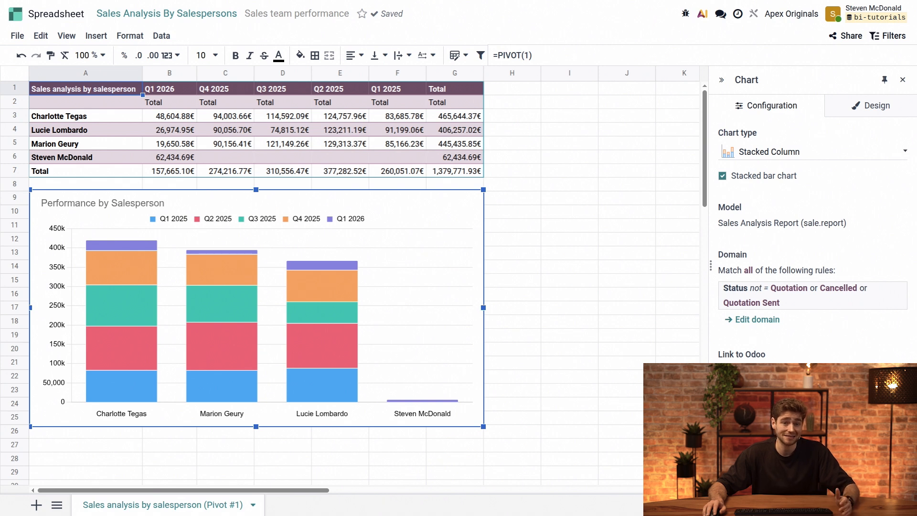
- Examine the Performance by Salesperson chart's editing options, its design and configuration settings, and the available chart types
left_click(158, 35)
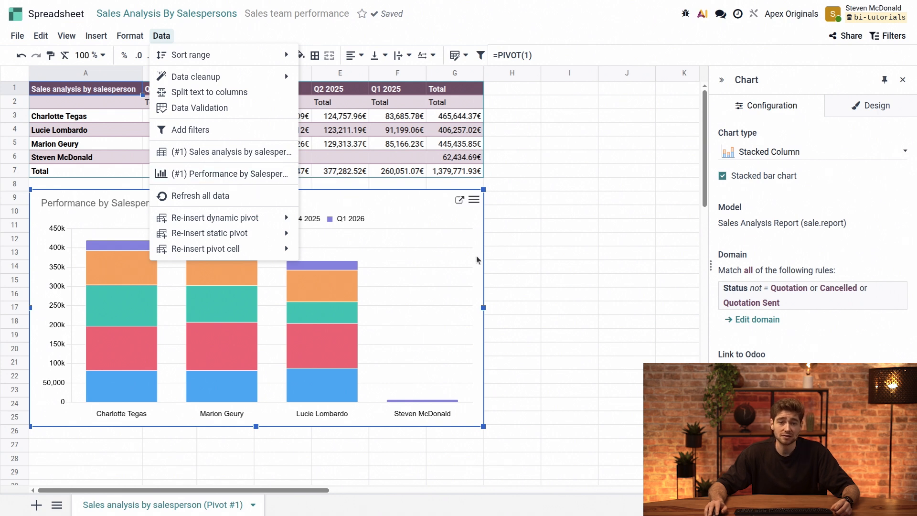
left_click(455, 245)
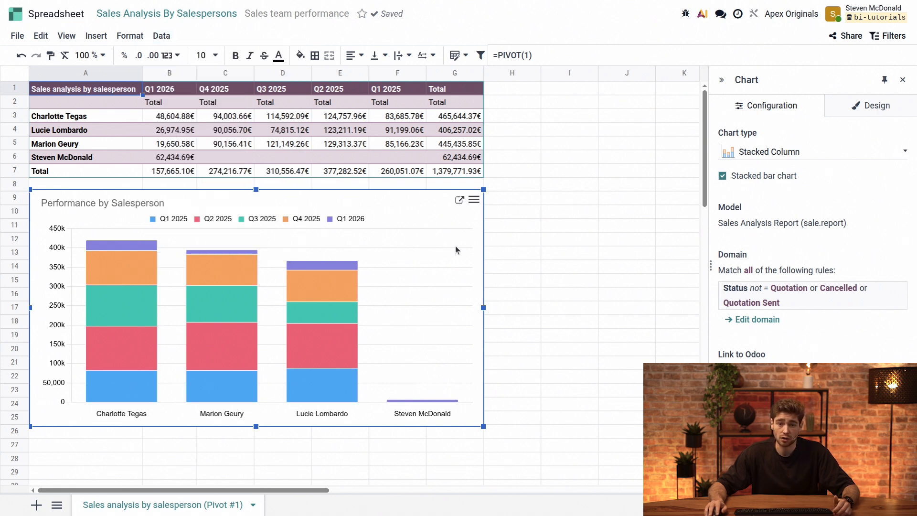
left_click(474, 199)
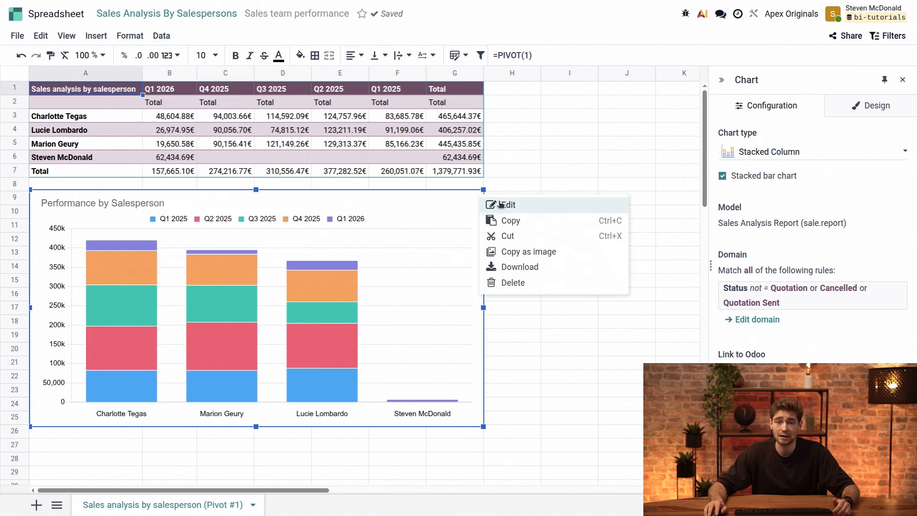
left_click(569, 143)
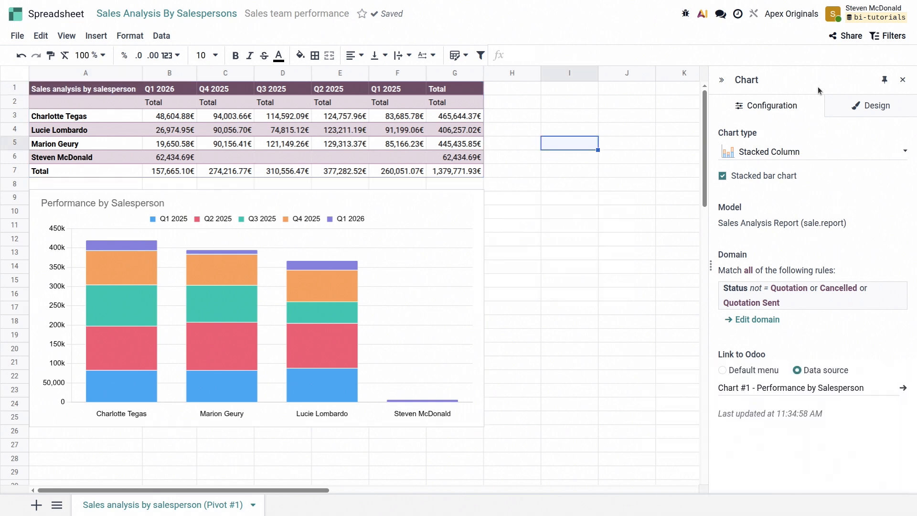
left_click(852, 112)
left_click(791, 107)
left_click(793, 158)
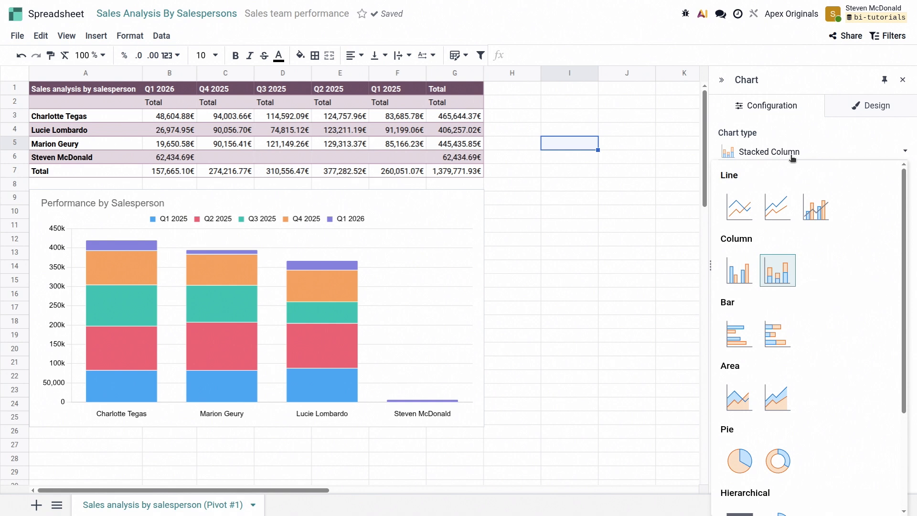
scroll(789, 335, "down", 3)
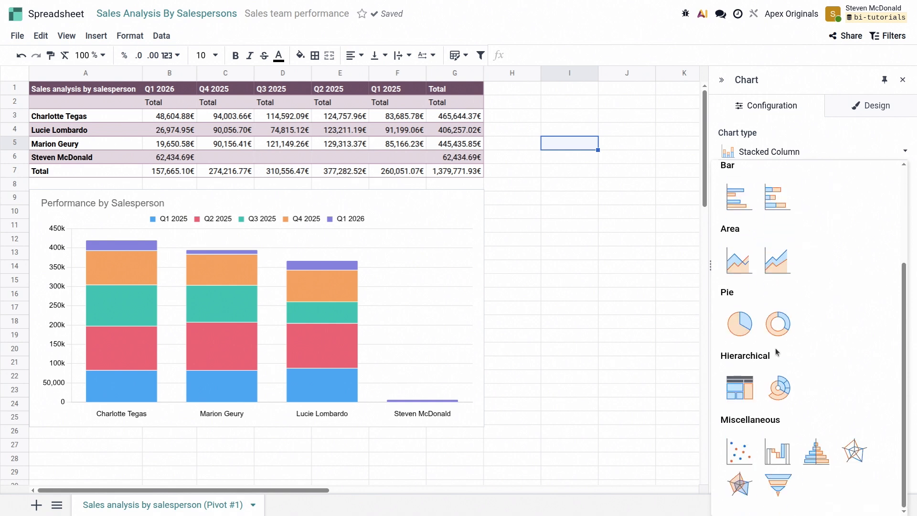
left_click(803, 157)
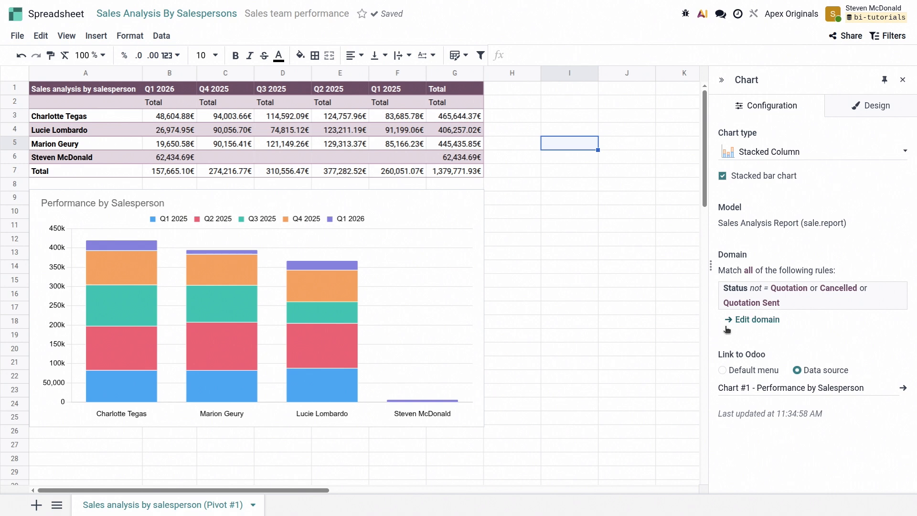
- Try removing Quotation Sent from the status rule in the chart's domain and discard the edit
left_click(760, 320)
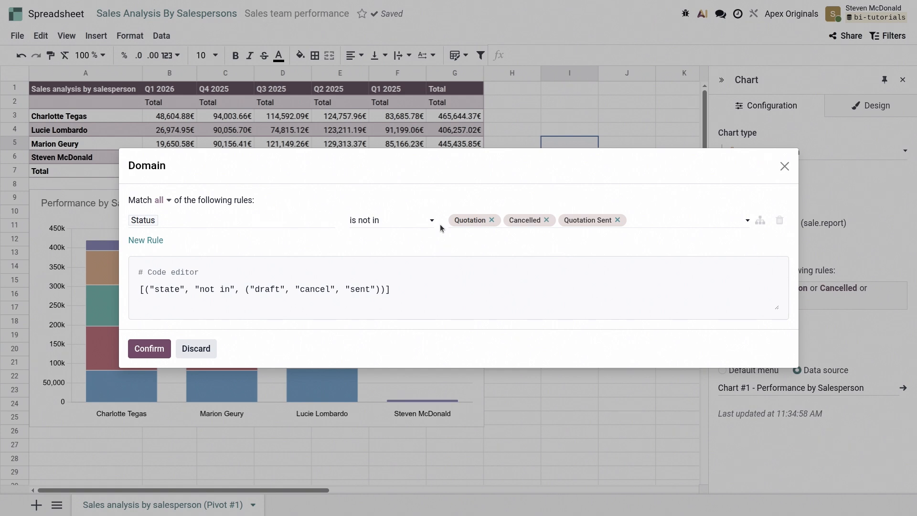
left_click(618, 220)
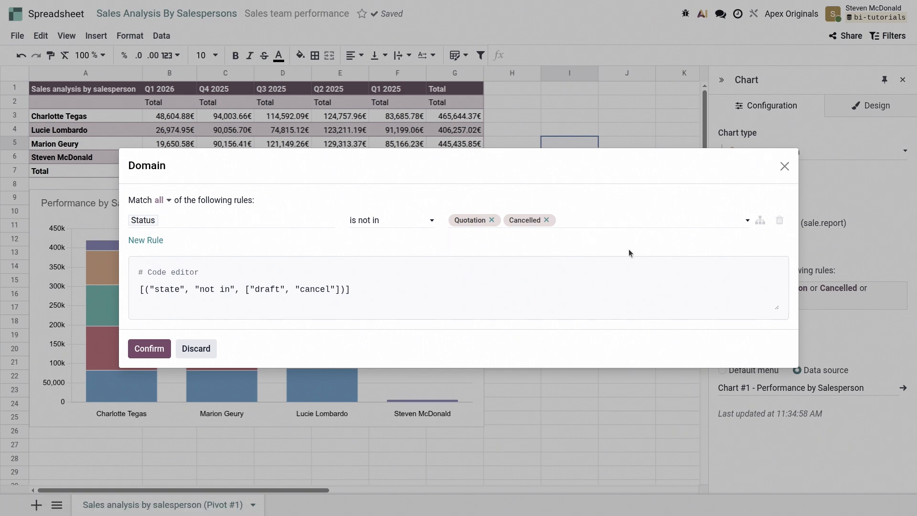
left_click(211, 348)
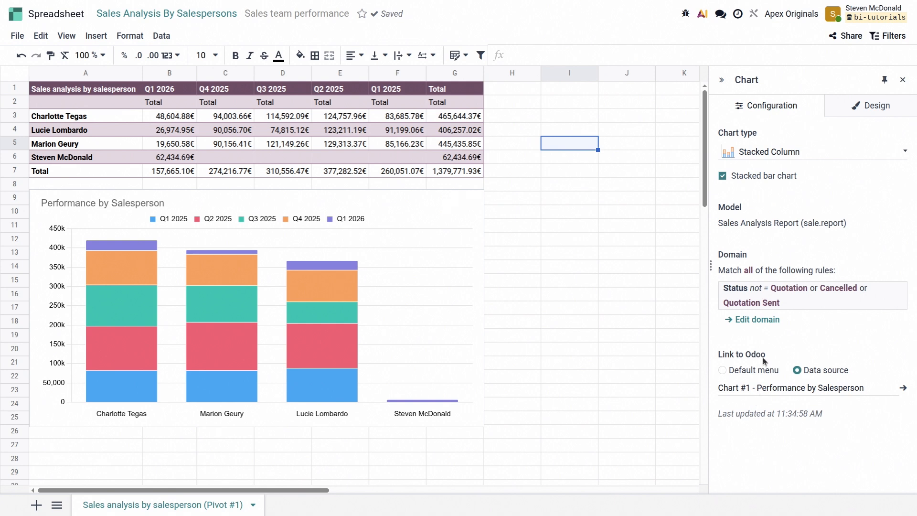
- Try the chart's Link to Odoo choices, switching to Default menu and back to the data source Chart #1 - Performance by Salesperson
left_click(777, 387)
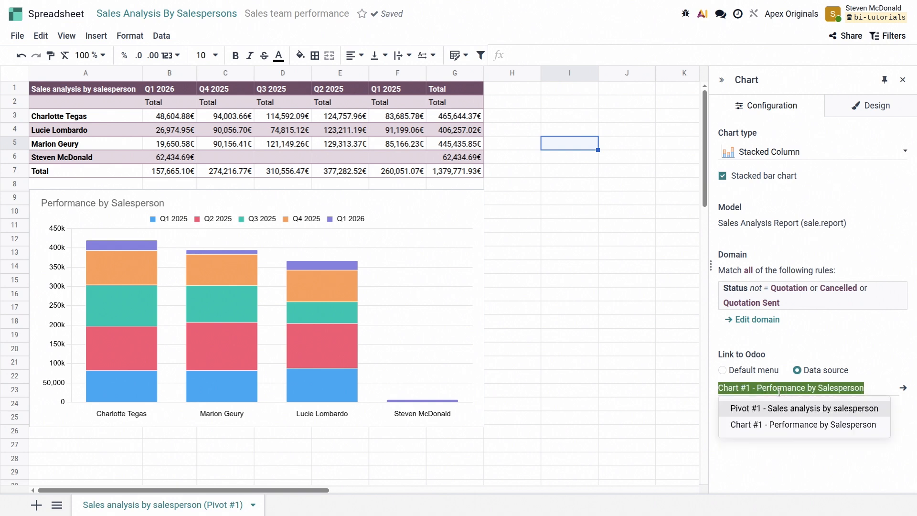
left_click(753, 387)
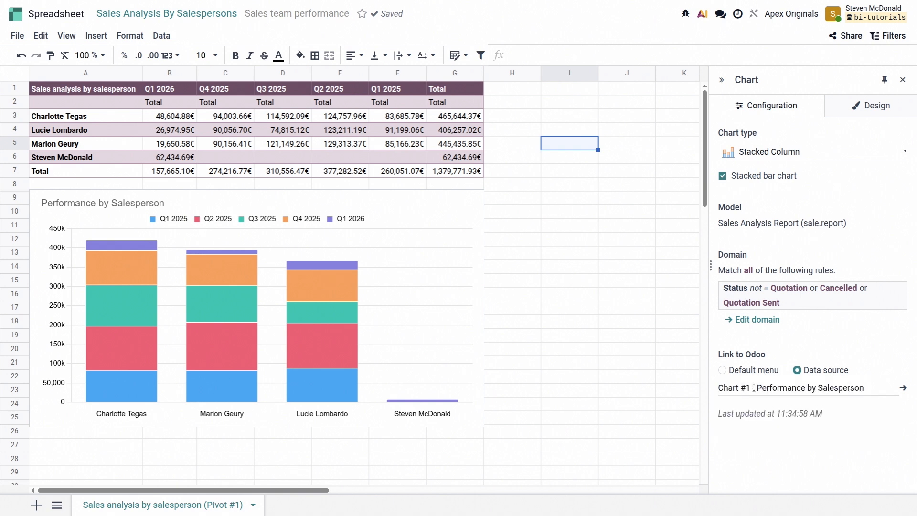
left_click(722, 370)
left_click(757, 386)
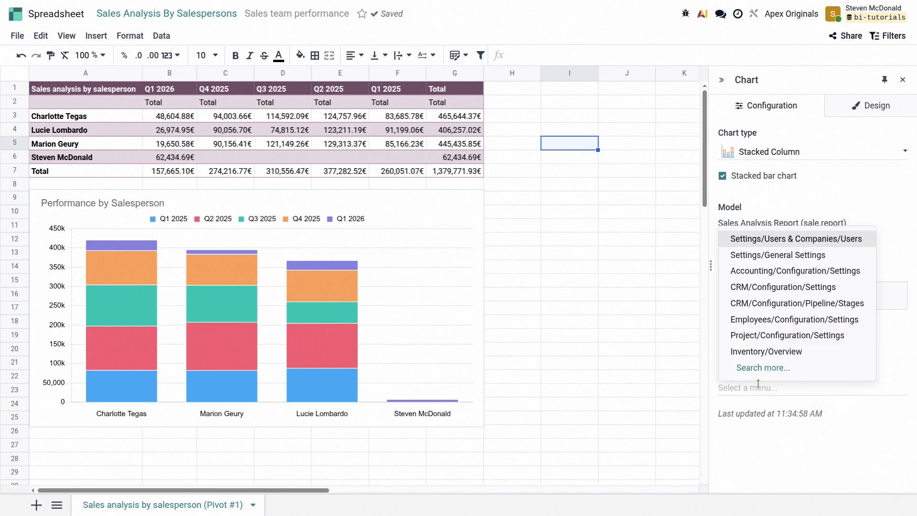
key("Escape")
left_click(807, 371)
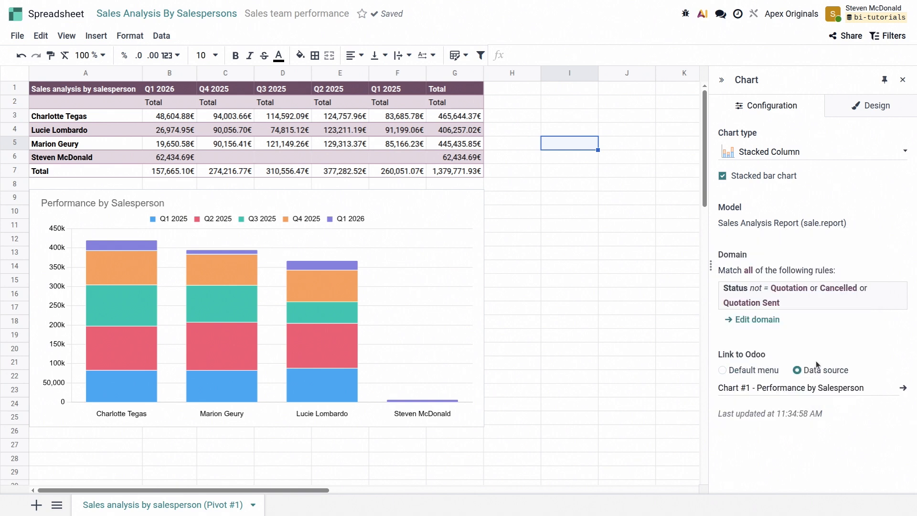
left_click(820, 388)
left_click(800, 425)
left_click(473, 200)
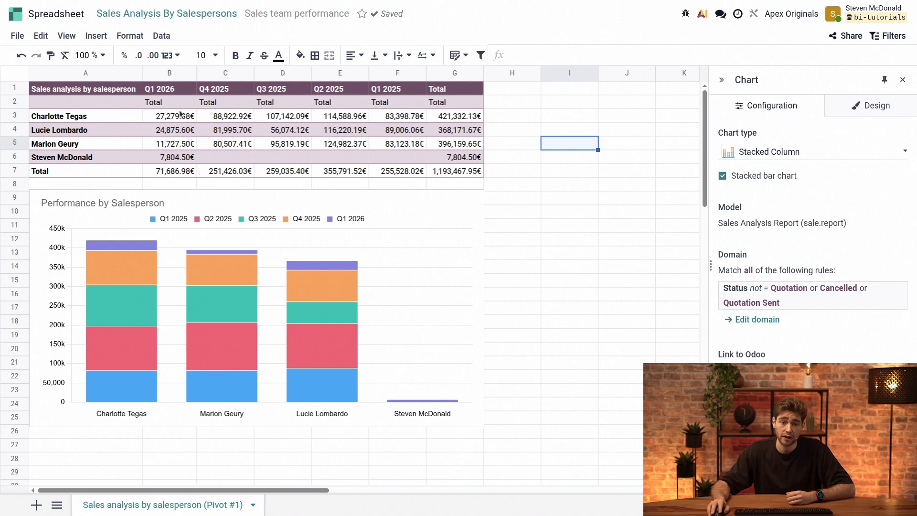
left_click(162, 37)
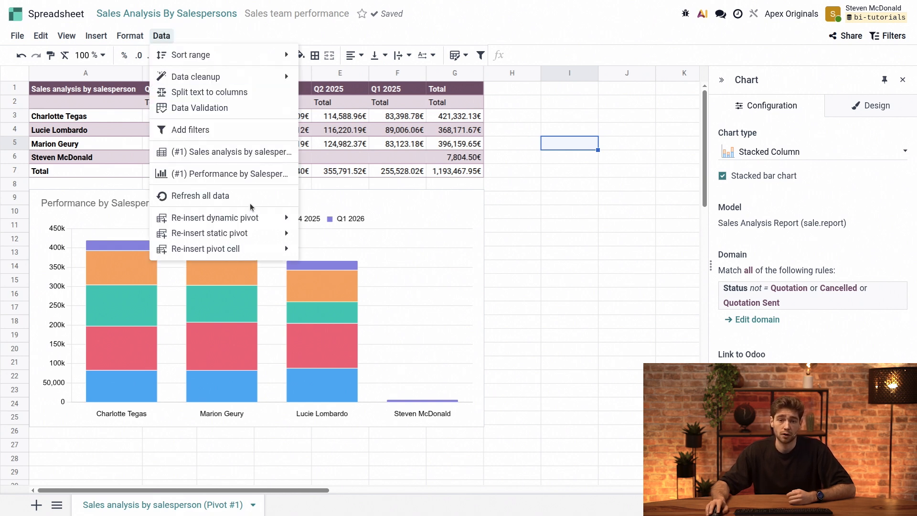
left_click(509, 202)
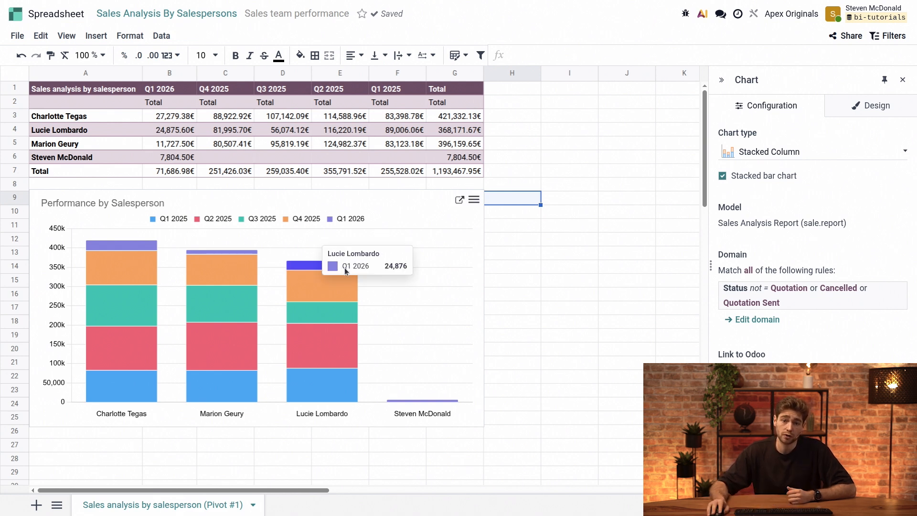
- Open the sales records behind the Q1 2026 segment of the chart's first column and return to the Sales team performance spreadsheet
mouse_move(122, 296)
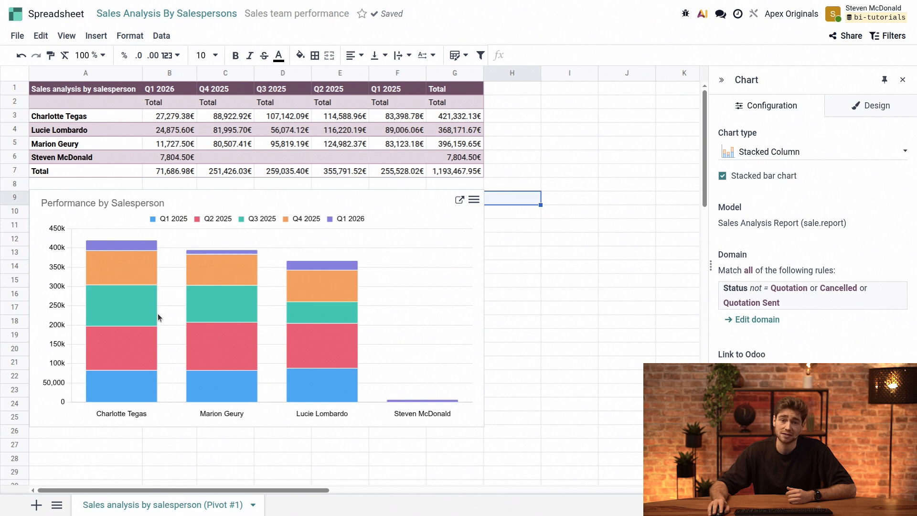
mouse_move(133, 248)
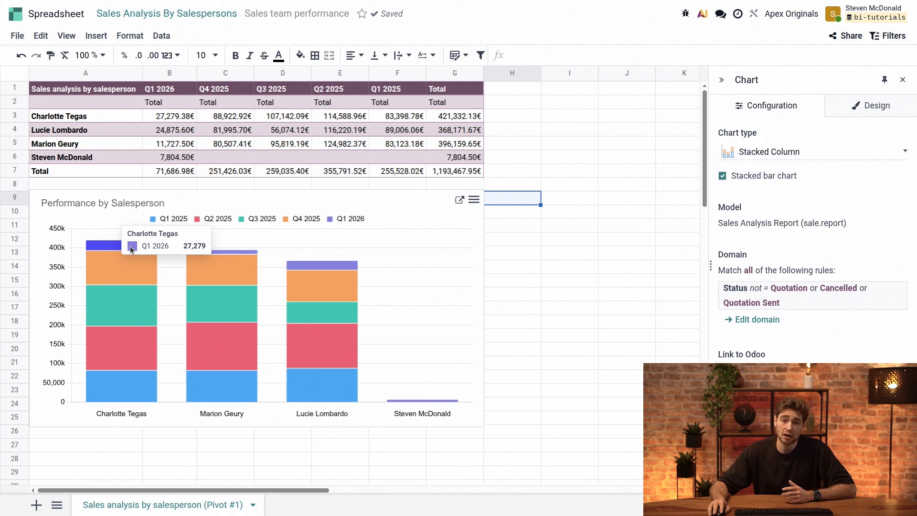
left_click(132, 249)
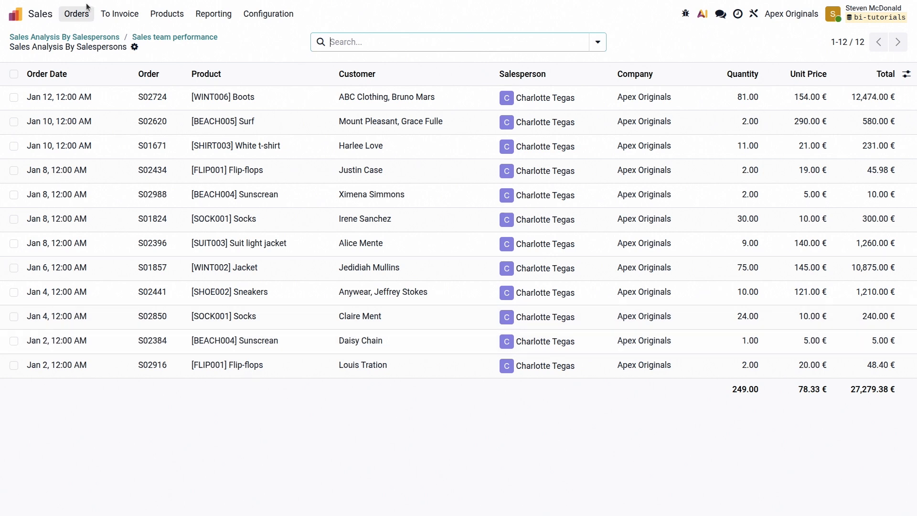
left_click(189, 37)
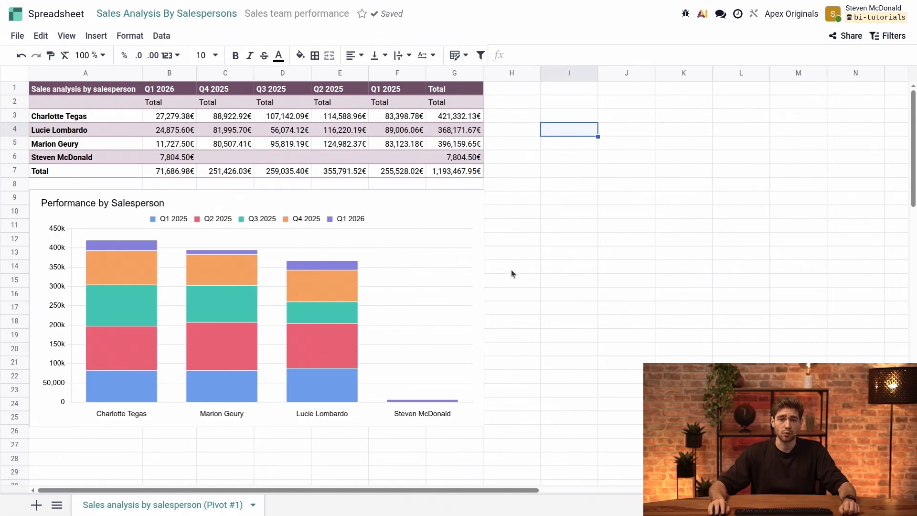
- Open the Performance by Salesperson chart's design settings and set its background color to light gray
mouse_move(469, 279)
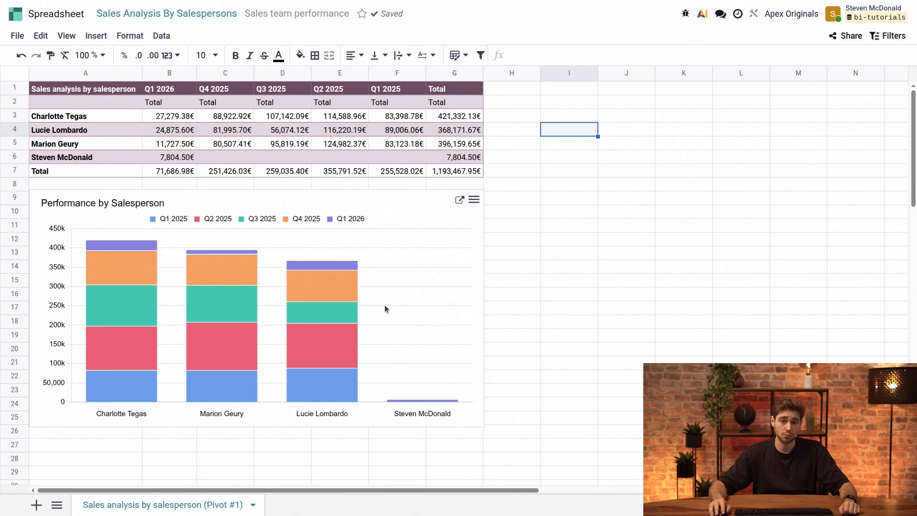
left_click(157, 38)
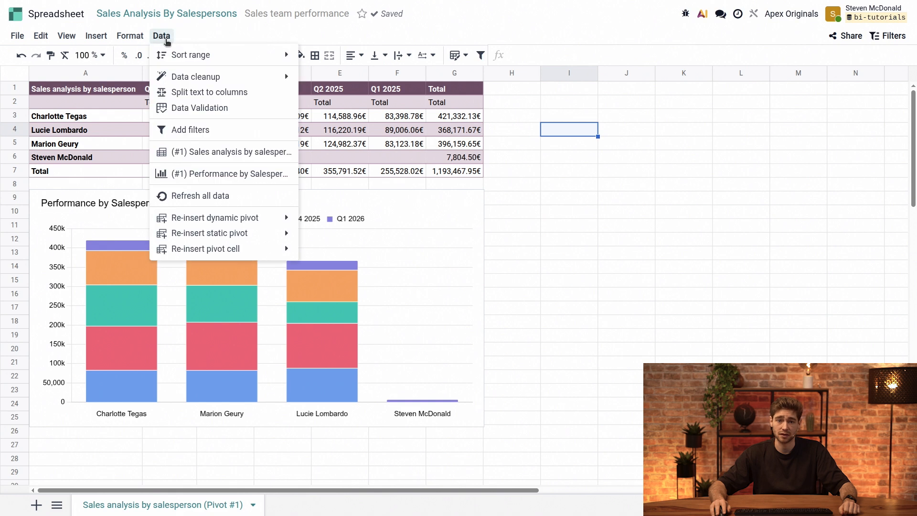
left_click(224, 174)
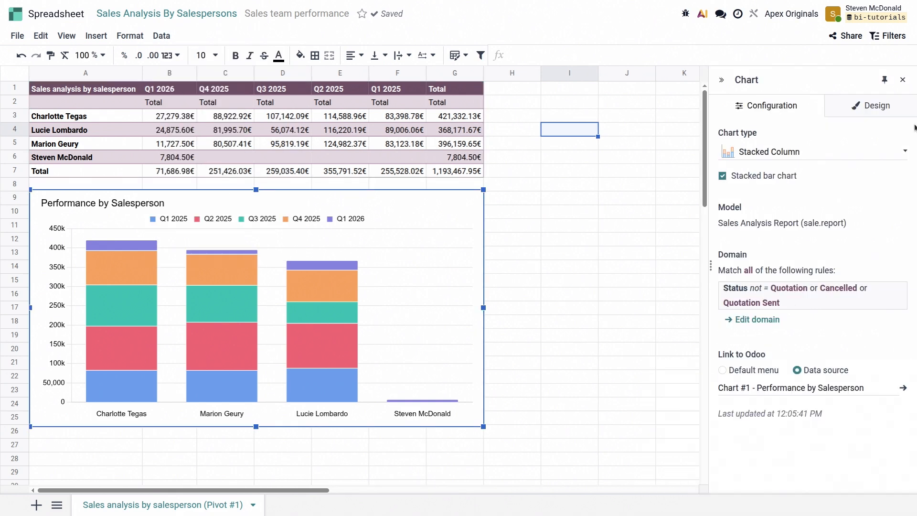
left_click(877, 106)
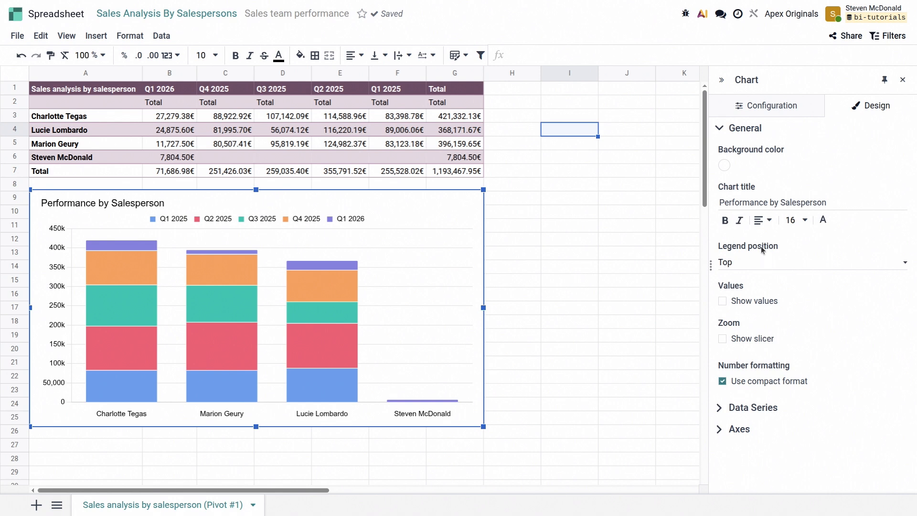
left_click(725, 164)
left_click(837, 204)
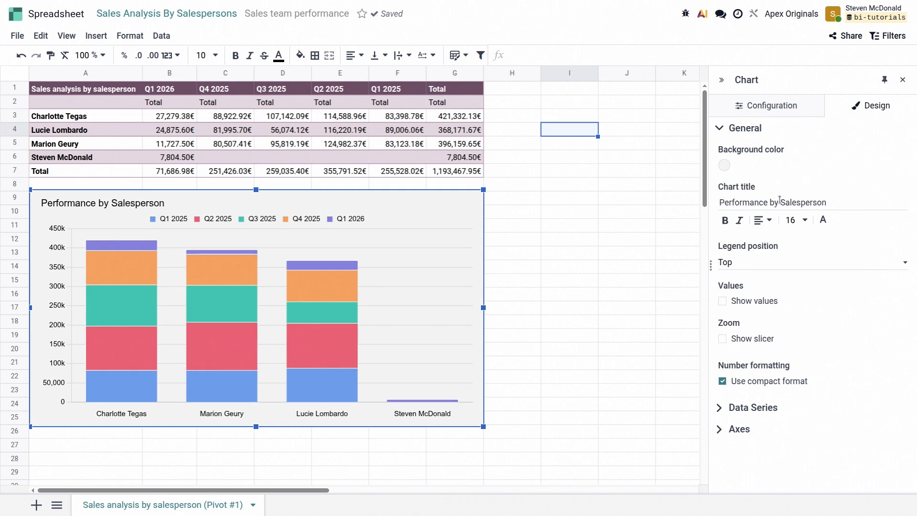
- Format the chart title as bold, size 18 and black, and set the legend position to Right
left_click(725, 220)
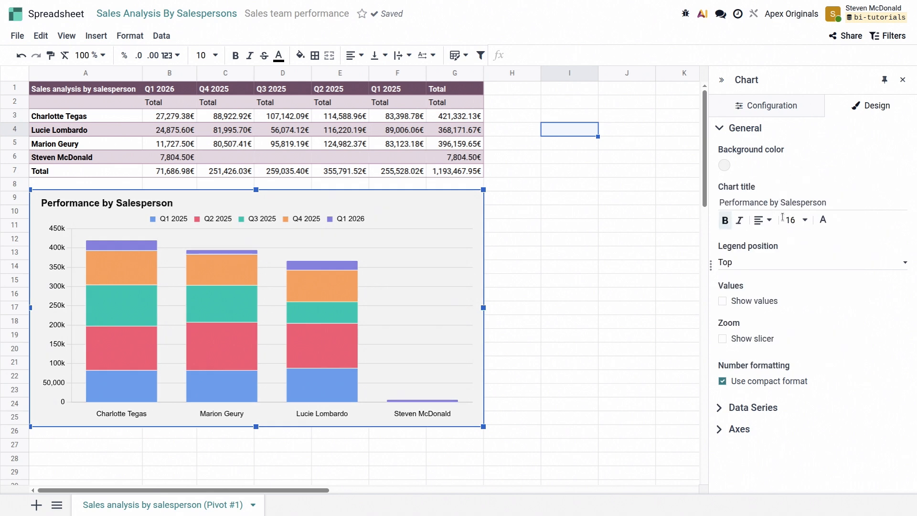
left_click(804, 220)
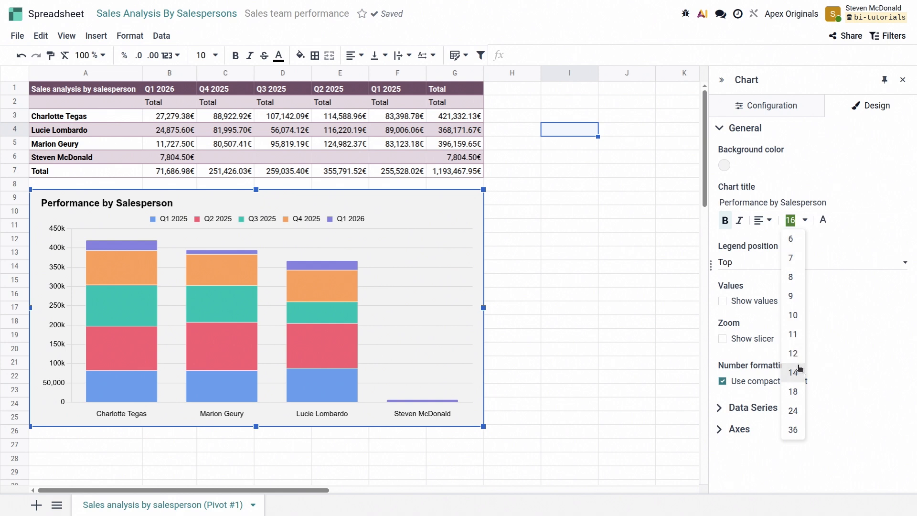
left_click(794, 391)
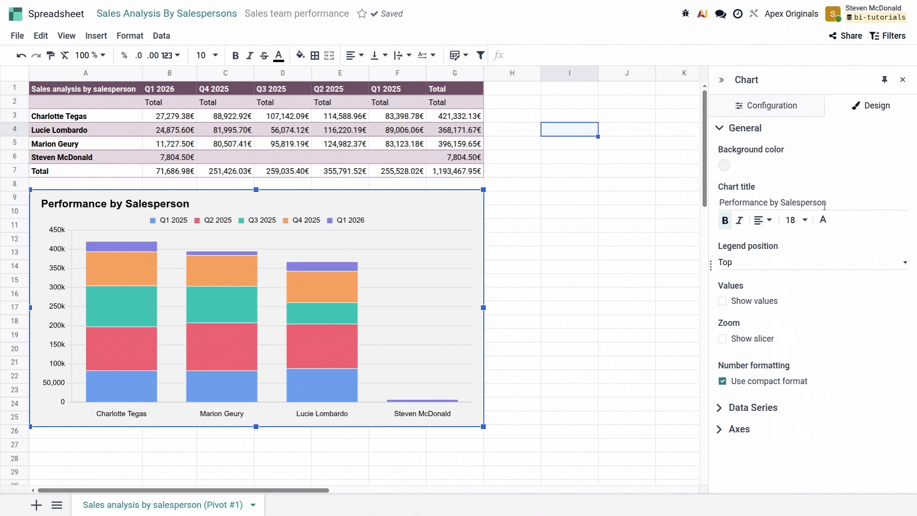
left_click(823, 220)
left_click(701, 258)
left_click(830, 261)
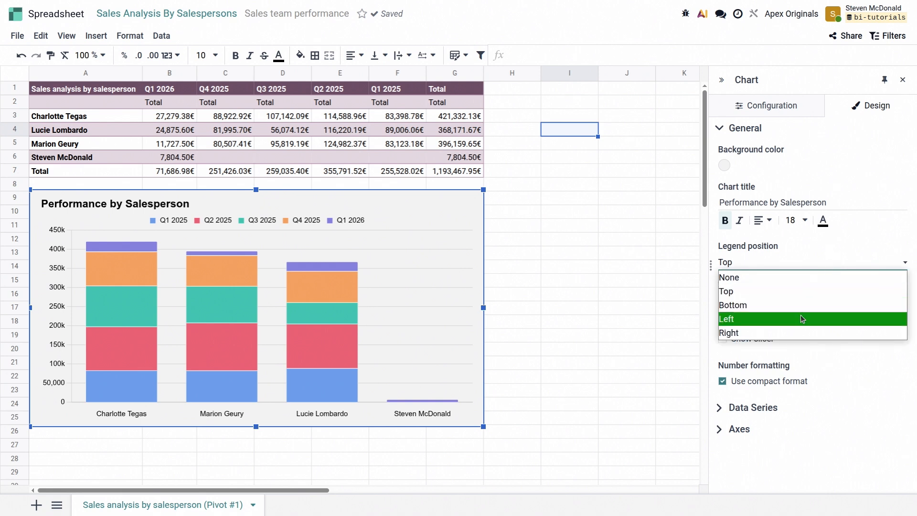
left_click(791, 332)
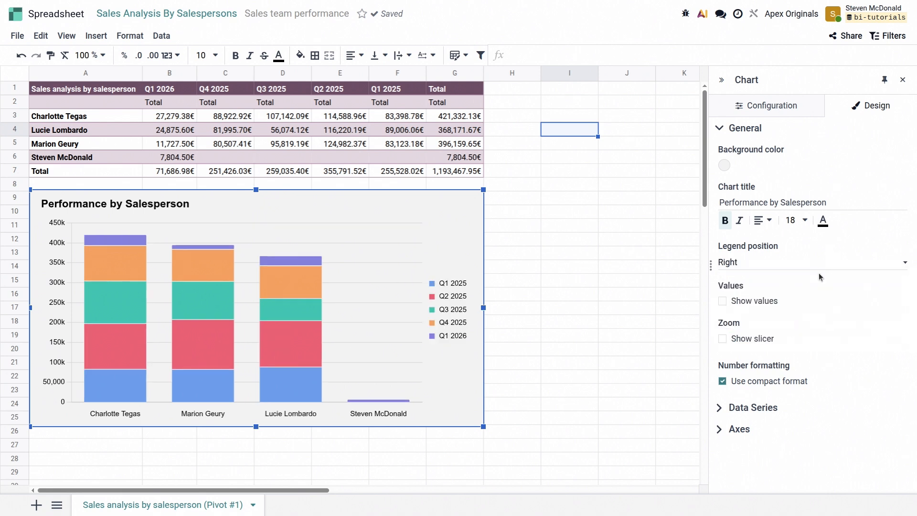
- Change the Q1 2025 data series color to dark gray and rename the series Quarter 1 2025
left_click(744, 411)
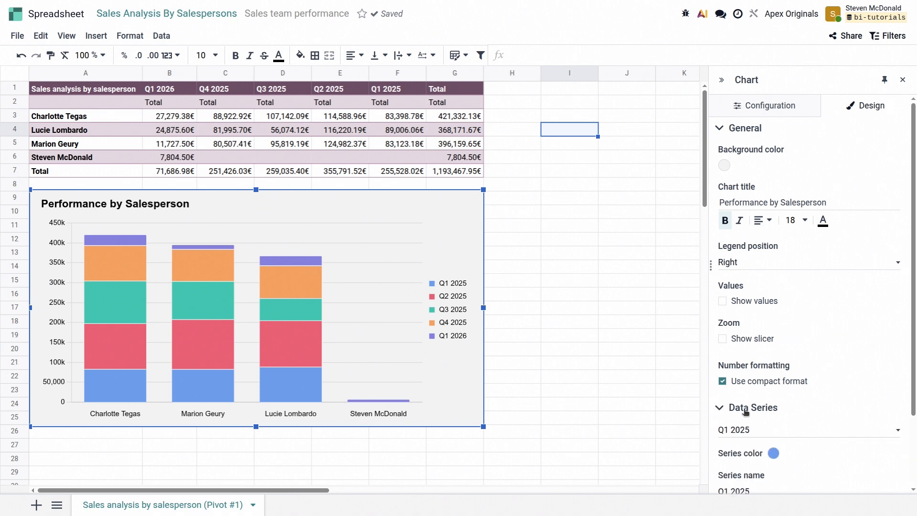
scroll(791, 368, "down", 2)
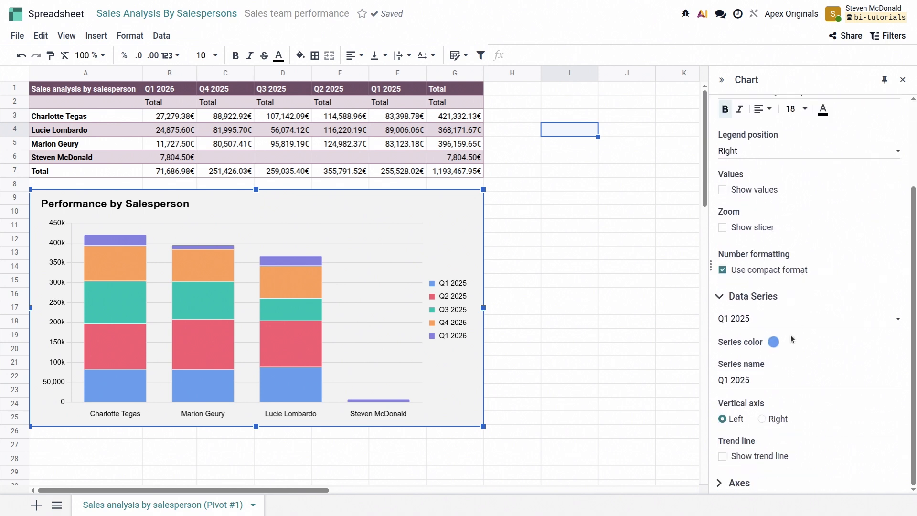
left_click(776, 321)
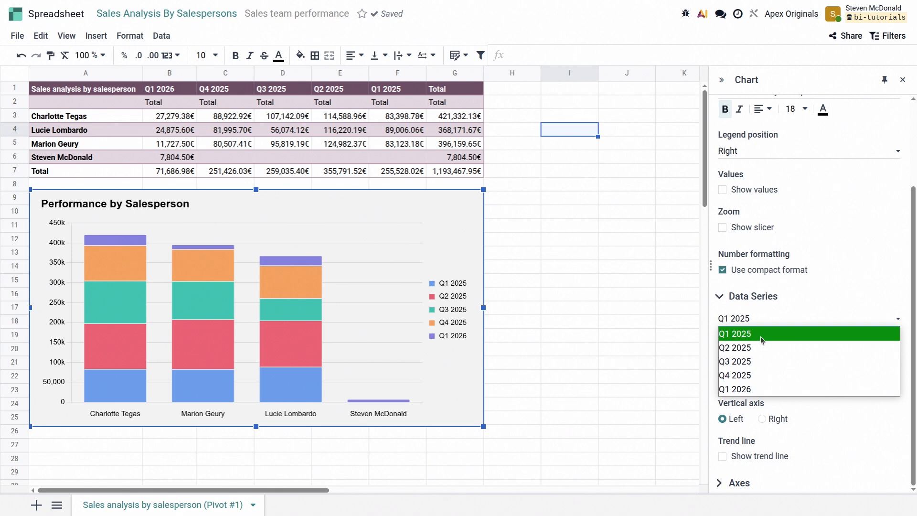
left_click(760, 334)
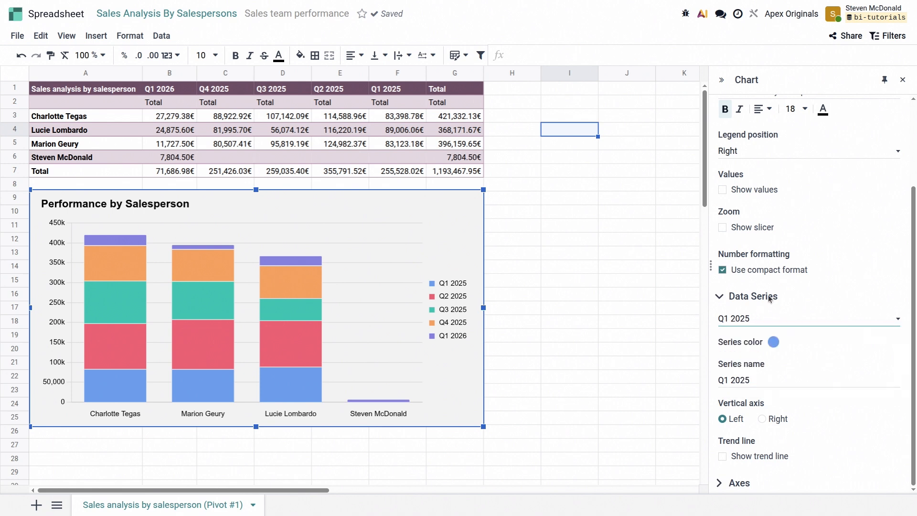
left_click(774, 342)
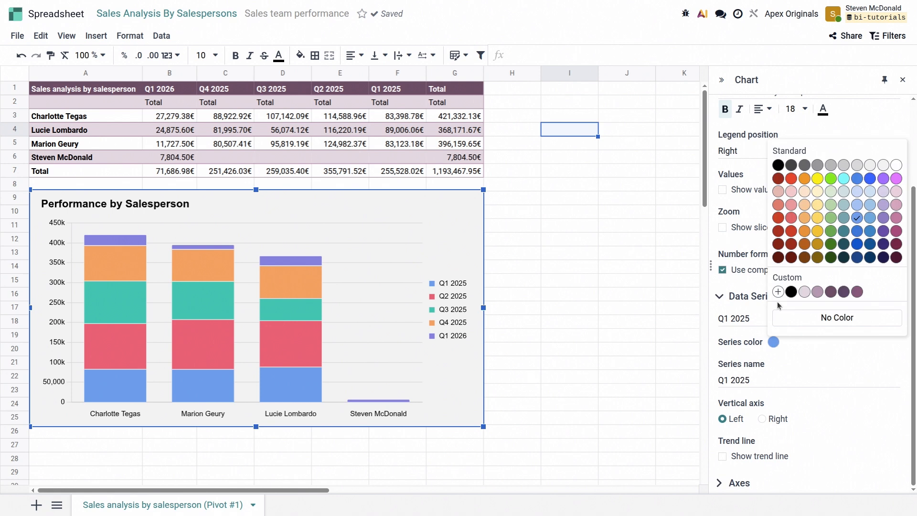
left_click(791, 165)
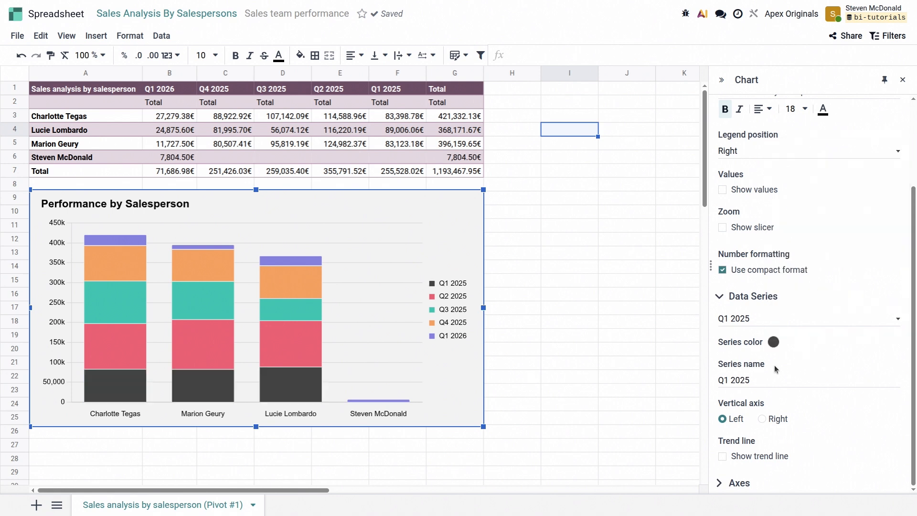
double_click(730, 378)
type("Quarter 1")
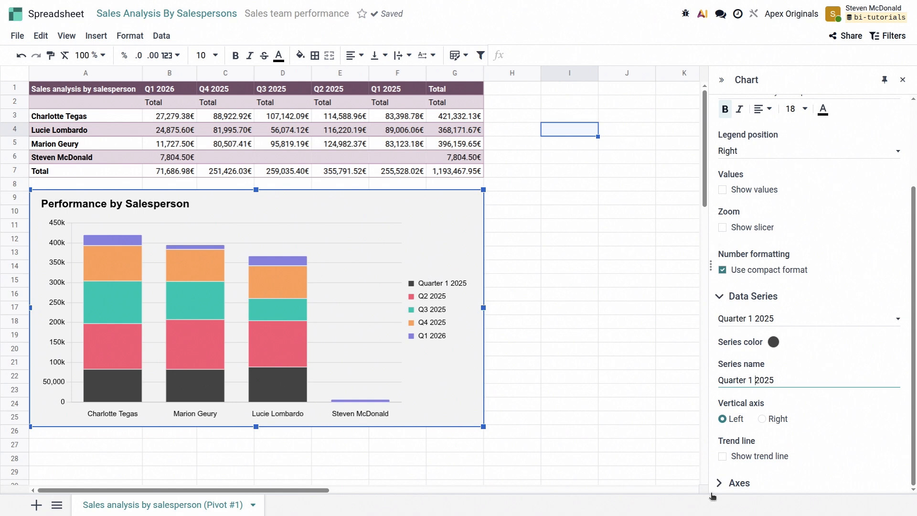
- Add the title TOTAL IN EUR to the chart's vertical axis
left_click(731, 483)
scroll(809, 259, "down", 2)
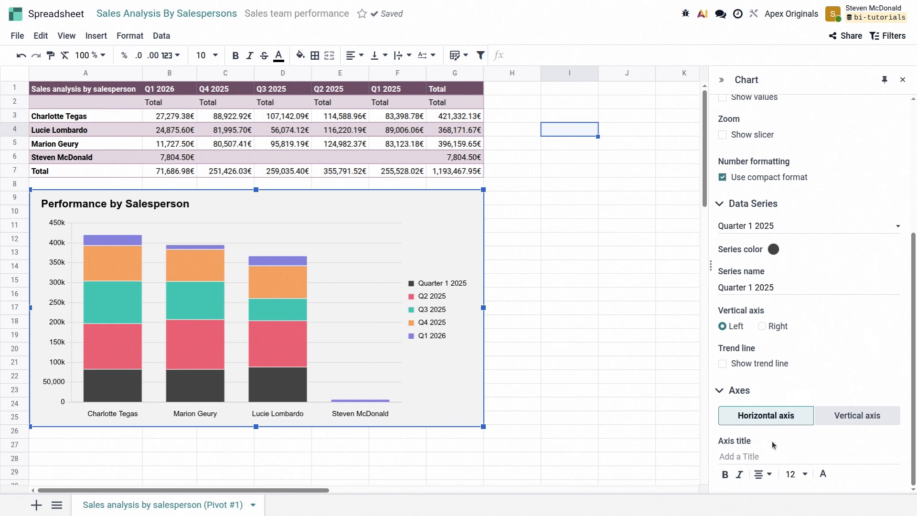
left_click(773, 454)
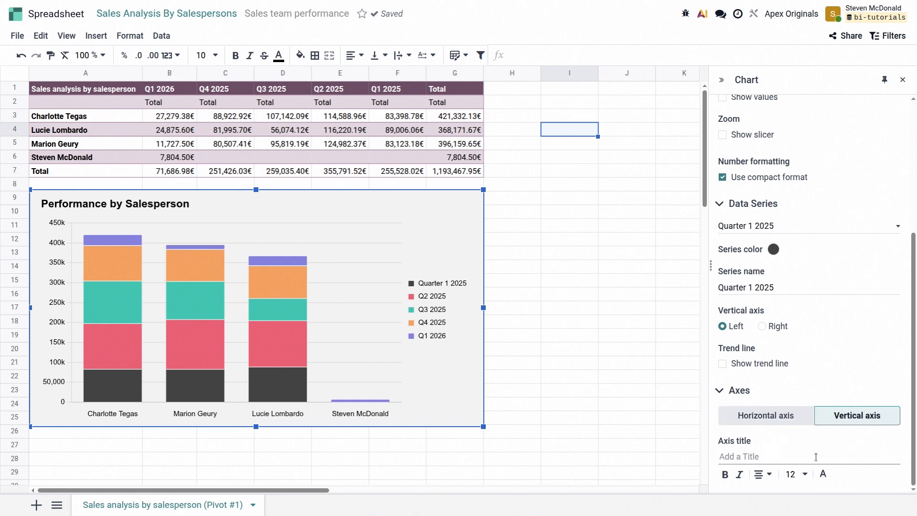
type("TOTAL IN EUR")
key("Return")
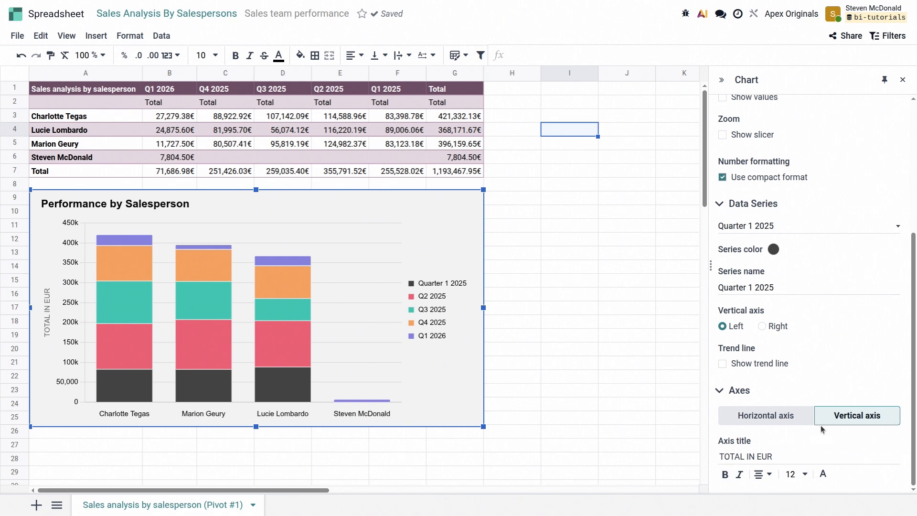